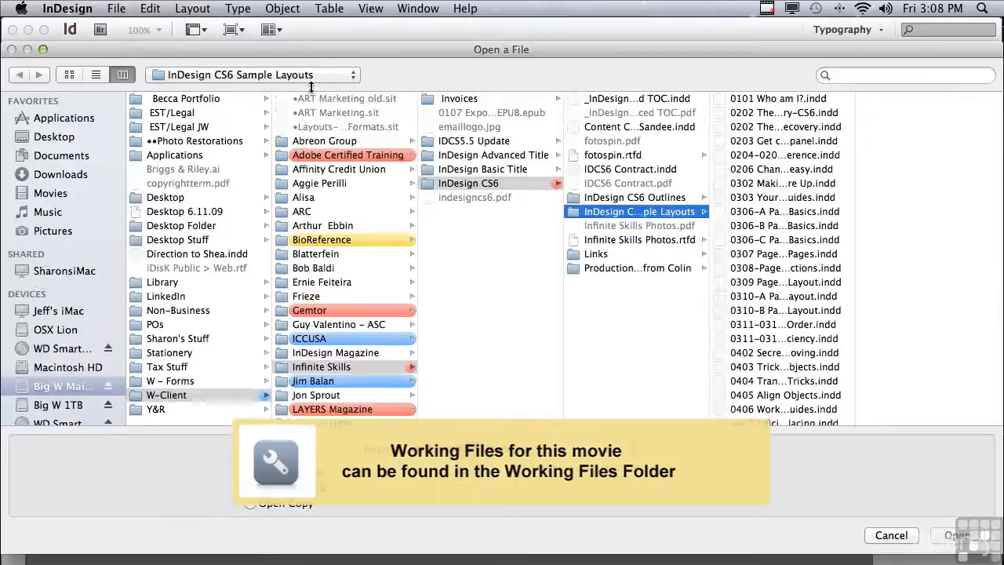
- Open the sample document 0706 Making Type Span Columns.indd from the InDesign CS6 Sample Layouts
{"action": "left_click_drag", "start_coordinate": [855, 193], "coordinate": [847, 396]}
{"action": "left_click", "coordinate": [780, 335]}
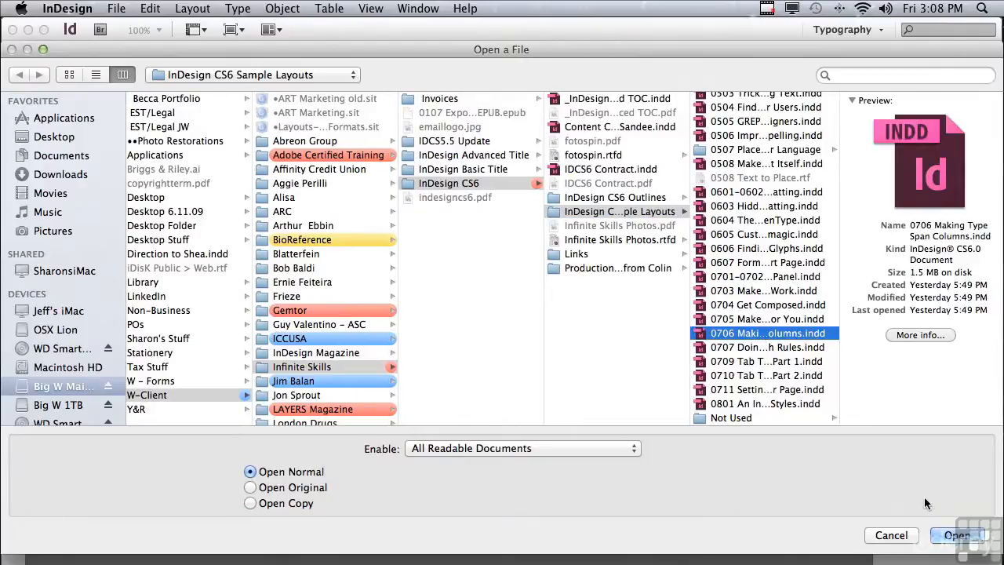
{"action": "left_click", "coordinate": [946, 534]}
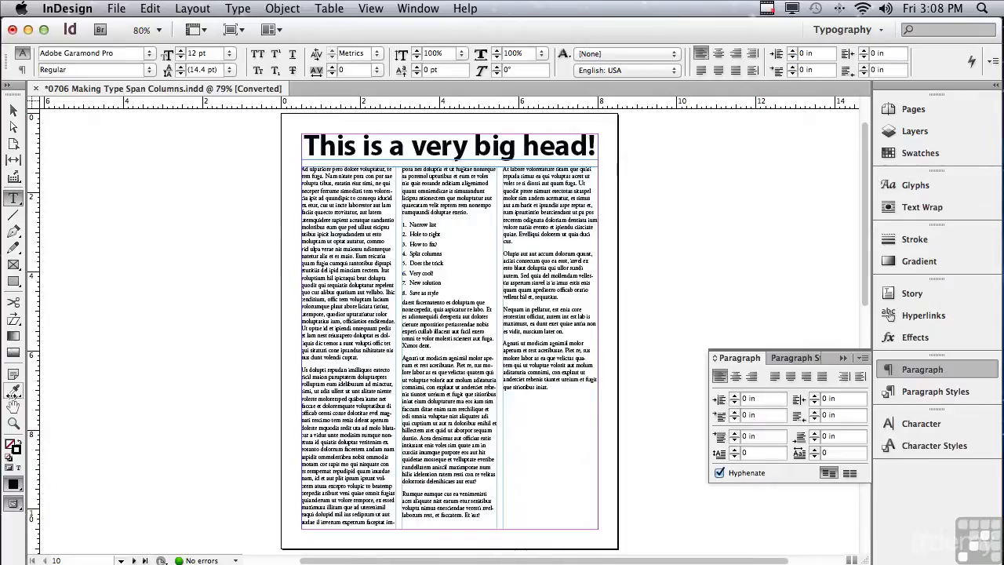
- Zoom in on the 'This is a very big head!' headline and select its text frame
{"action": "left_click", "coordinate": [14, 424]}
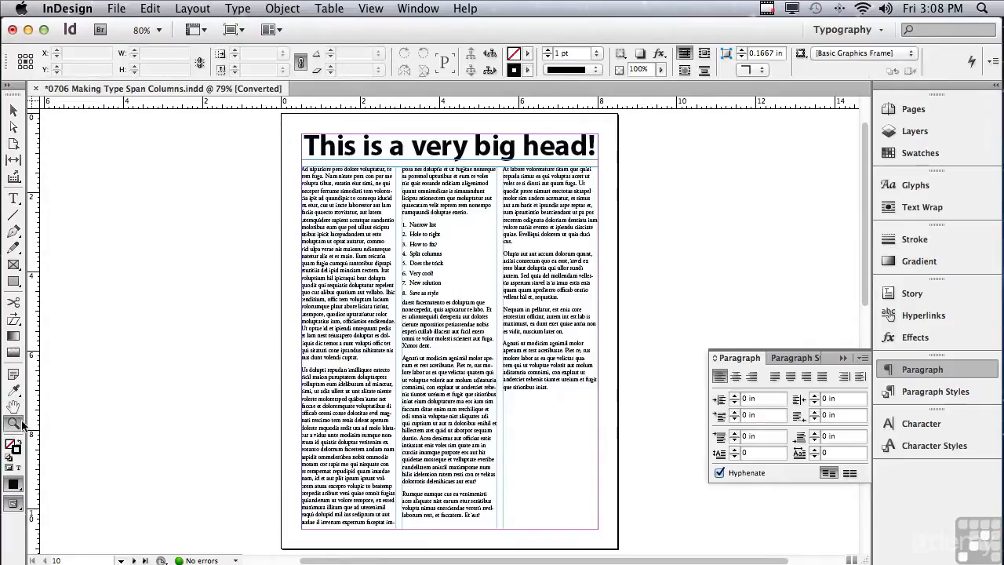
{"action": "left_click_drag", "start_coordinate": [281, 112], "coordinate": [627, 184]}
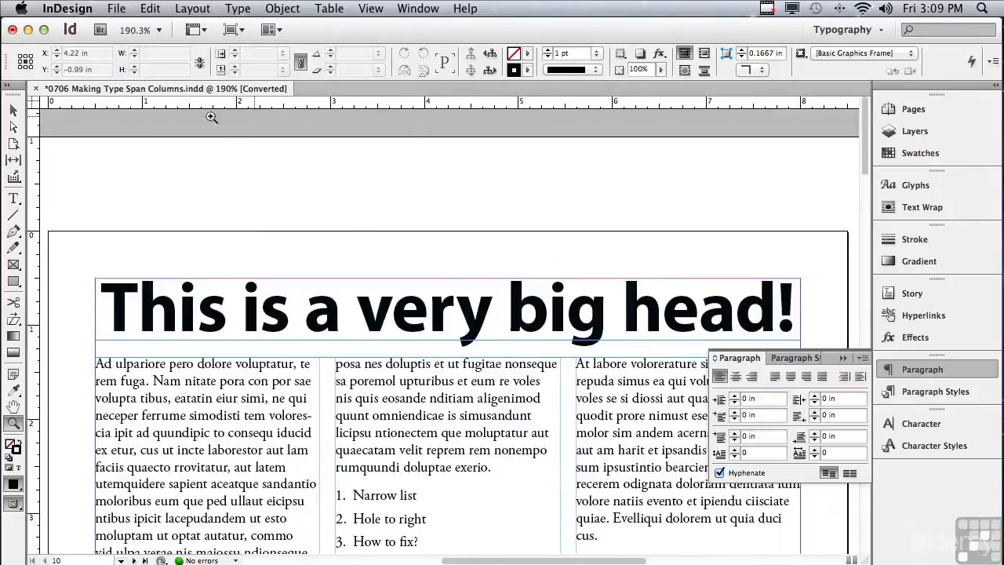
{"action": "left_click", "coordinate": [14, 110]}
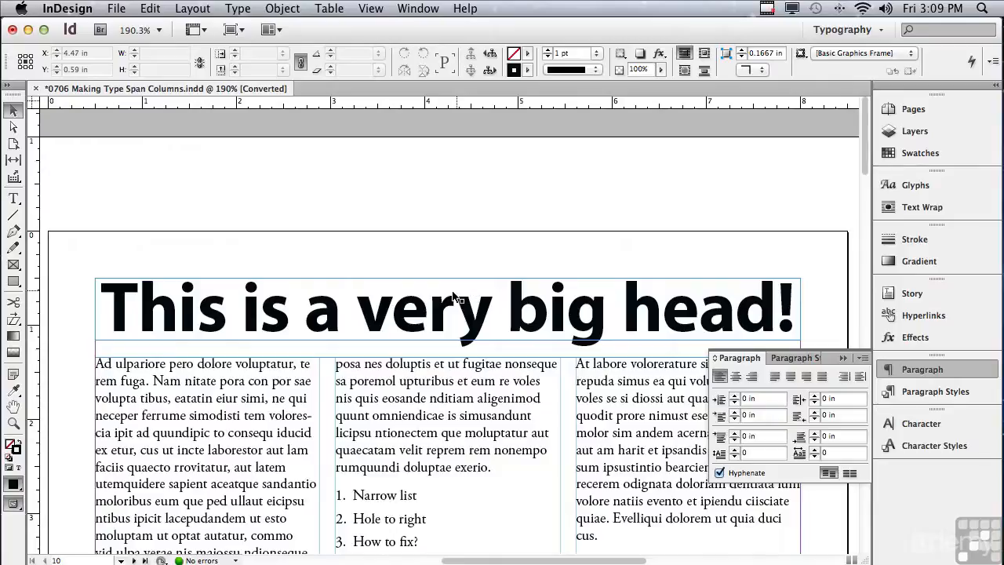
{"action": "left_click", "coordinate": [424, 314]}
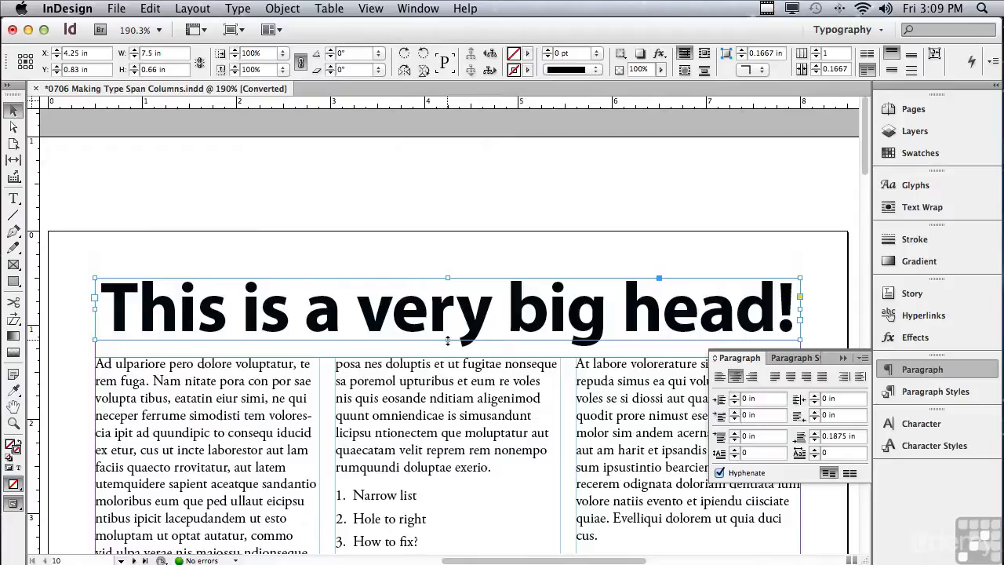
- Shorten the headline frame to 0.5625 in and add horizontal guides at 1.0625 in and 1.34 in
{"action": "left_click_drag", "start_coordinate": [447, 340], "coordinate": [447, 331]}
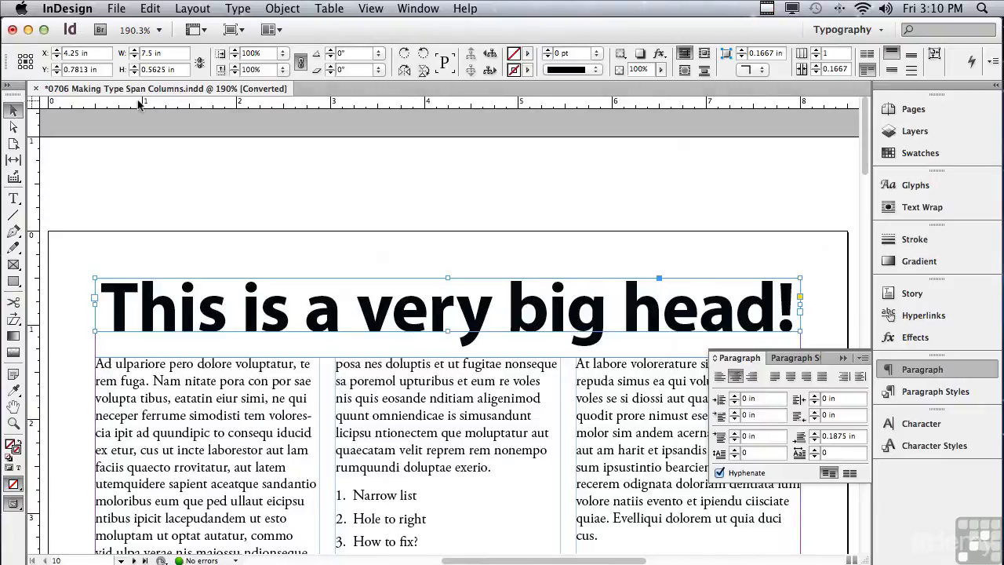
{"action": "left_click_drag", "start_coordinate": [145, 100], "coordinate": [95, 332]}
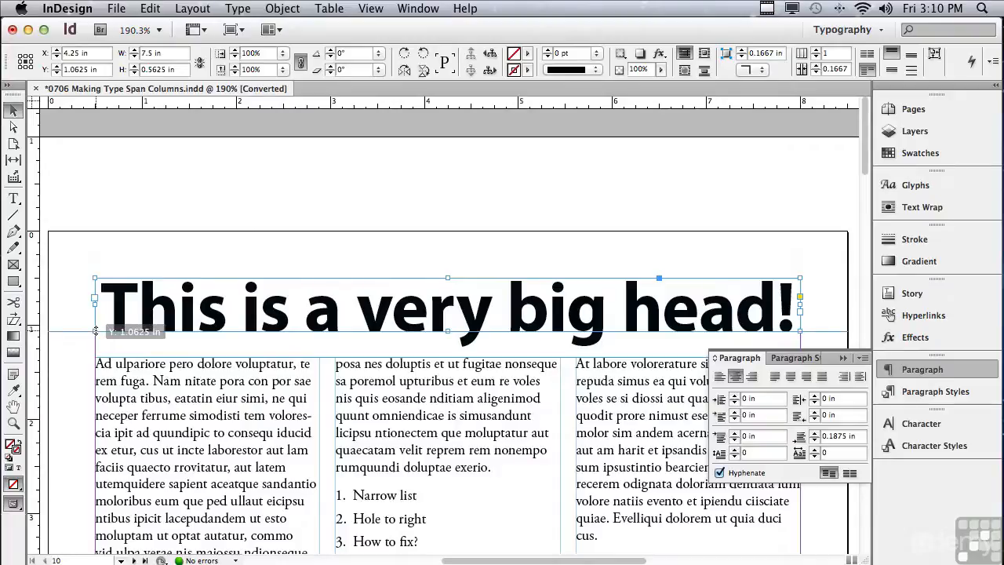
{"action": "left_click_drag", "start_coordinate": [95, 331], "coordinate": [95, 331]}
{"action": "left_click_drag", "start_coordinate": [161, 103], "coordinate": [97, 357]}
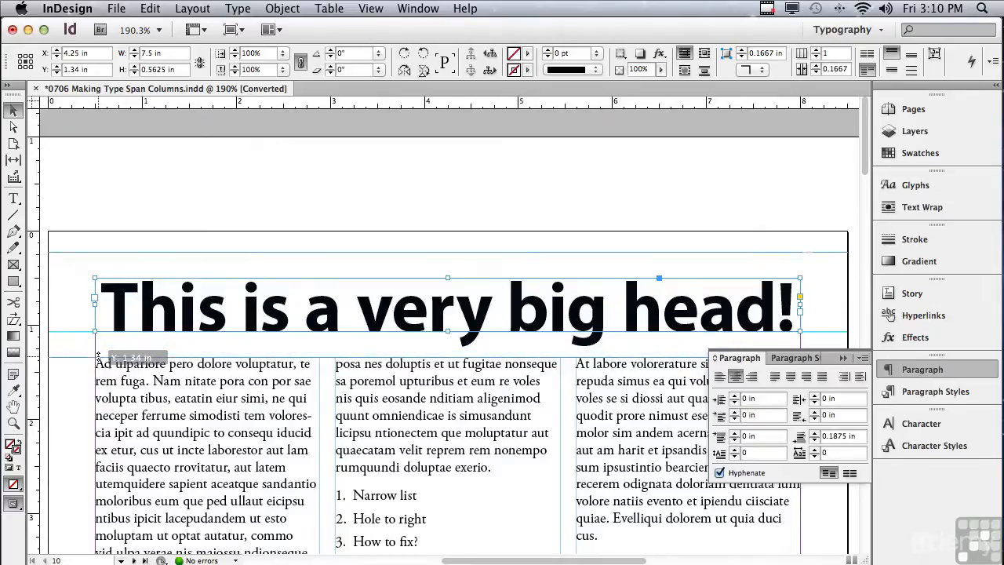
{"action": "left_click_drag", "start_coordinate": [97, 358], "coordinate": [97, 358]}
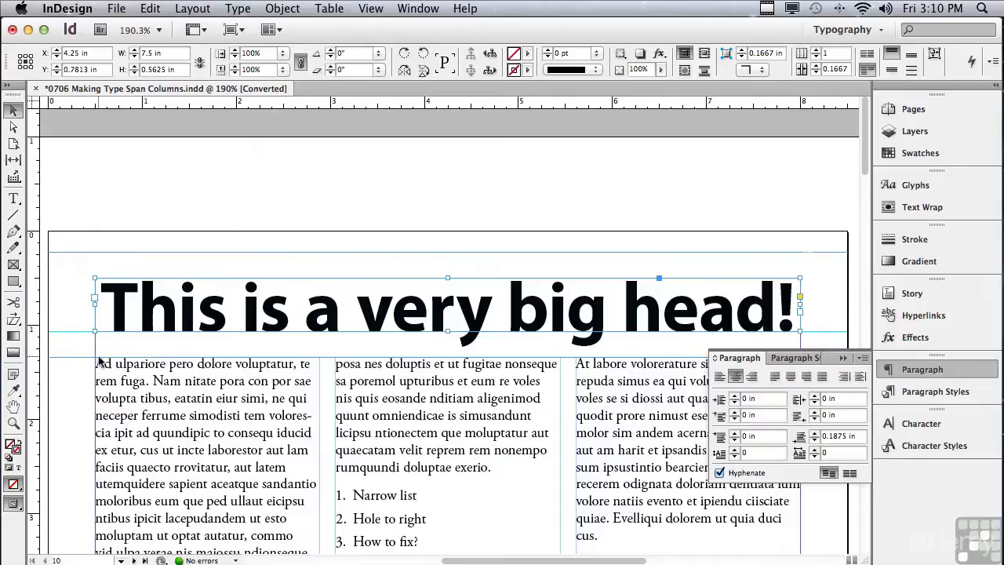
- Draw a small empty rectangle frame between the guides and move it to X 0.5 in
{"action": "left_click", "coordinate": [11, 266]}
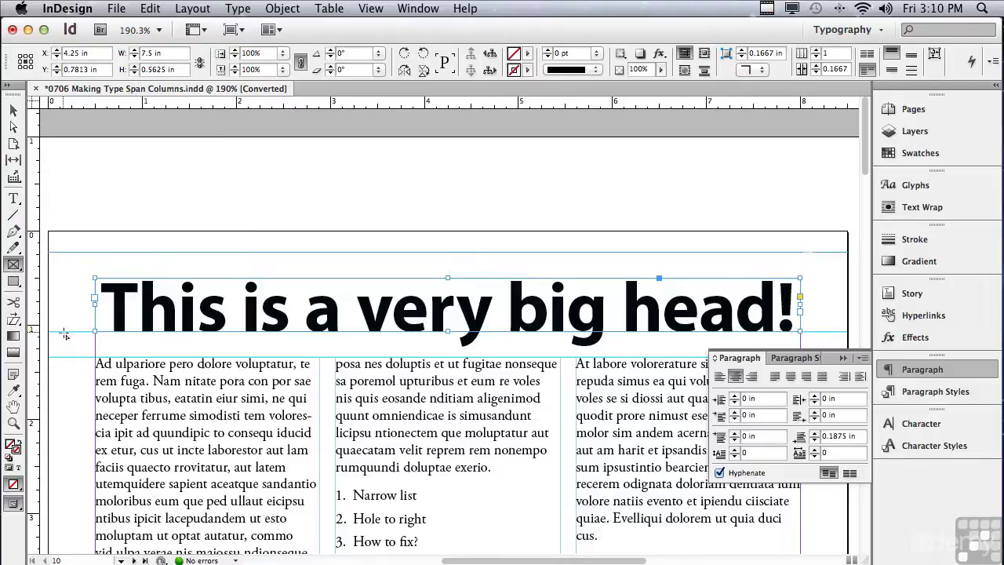
{"action": "left_click_drag", "start_coordinate": [64, 332], "coordinate": [88, 358]}
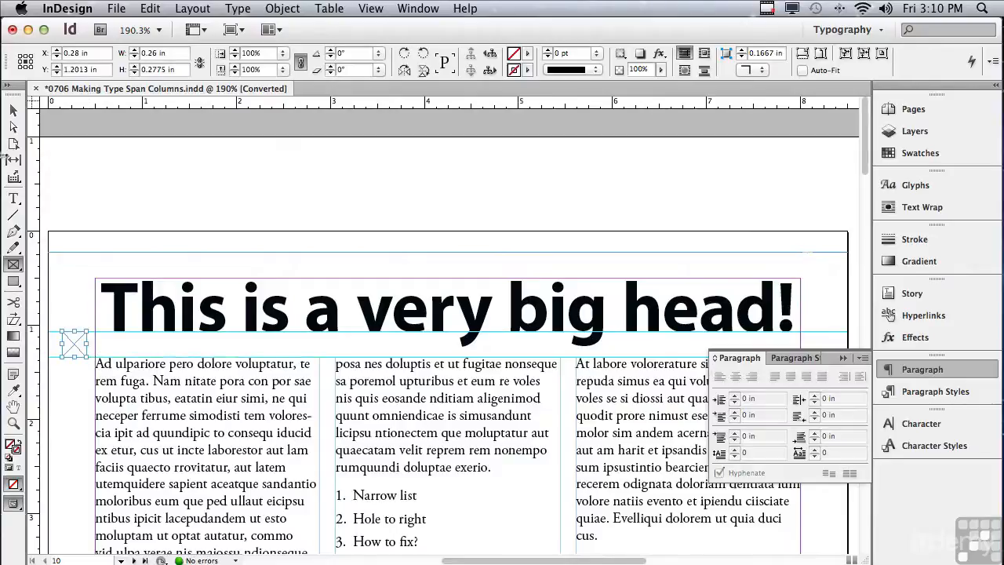
{"action": "left_click", "coordinate": [12, 110]}
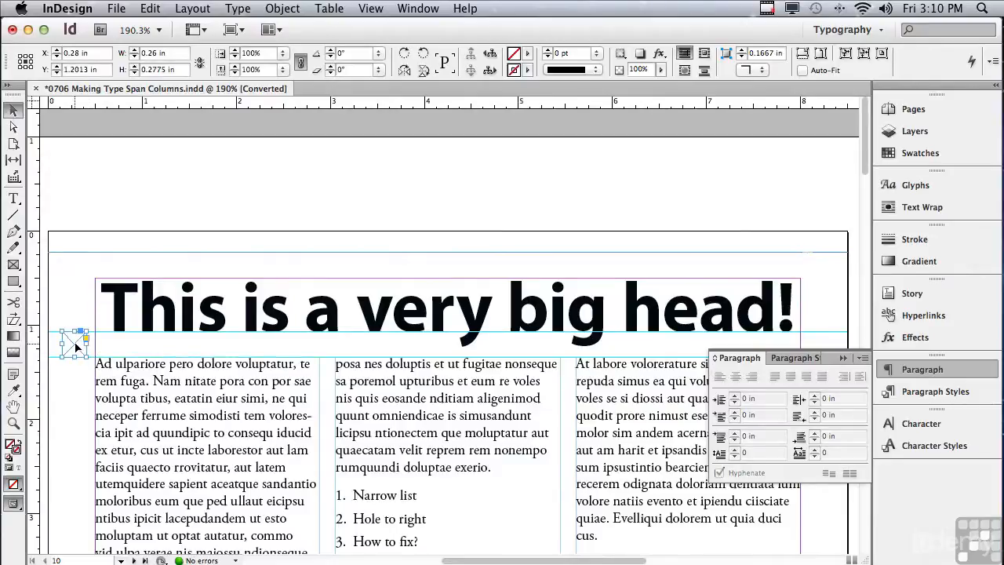
{"action": "left_click_drag", "start_coordinate": [76, 346], "coordinate": [97, 346]}
- On page 11, select the three-column text frame and place the text cursor in the stacked headline
{"action": "left_click_drag", "start_coordinate": [867, 146], "coordinate": [795, 331]}
{"action": "scroll", "coordinate": [795, 331], "scroll_direction": "down", "scroll_amount": 8}
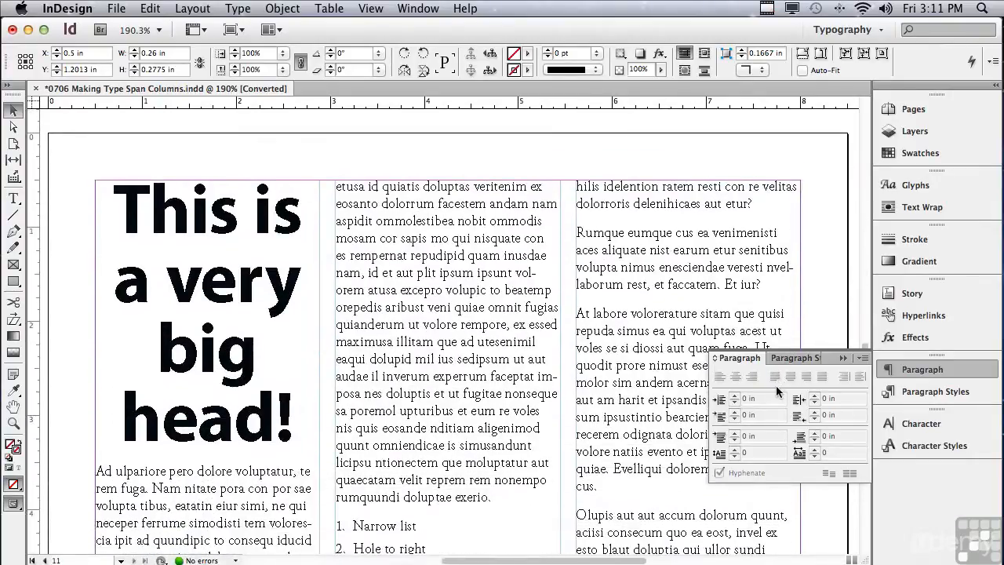
{"action": "left_click", "coordinate": [190, 250]}
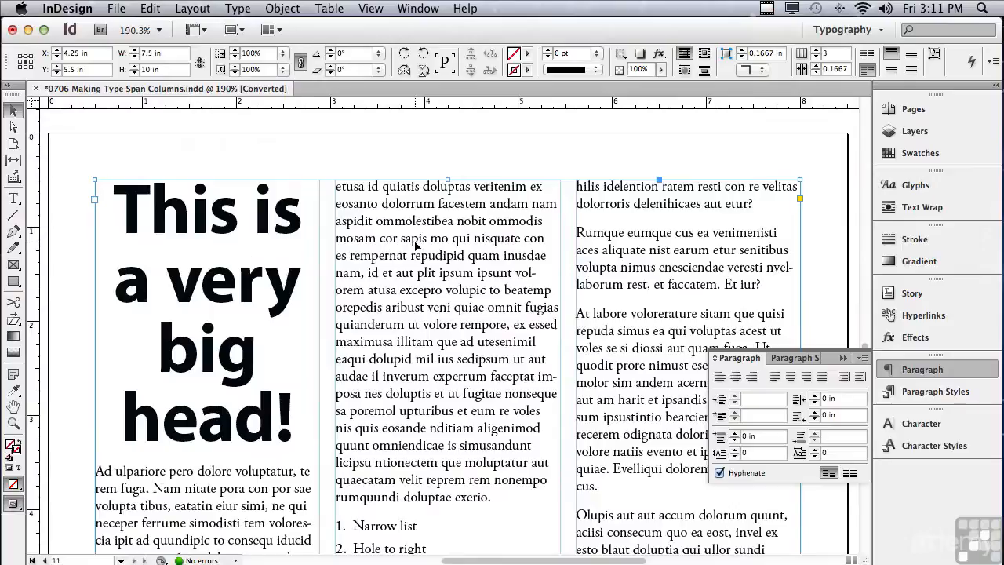
{"action": "double_click", "coordinate": [205, 276]}
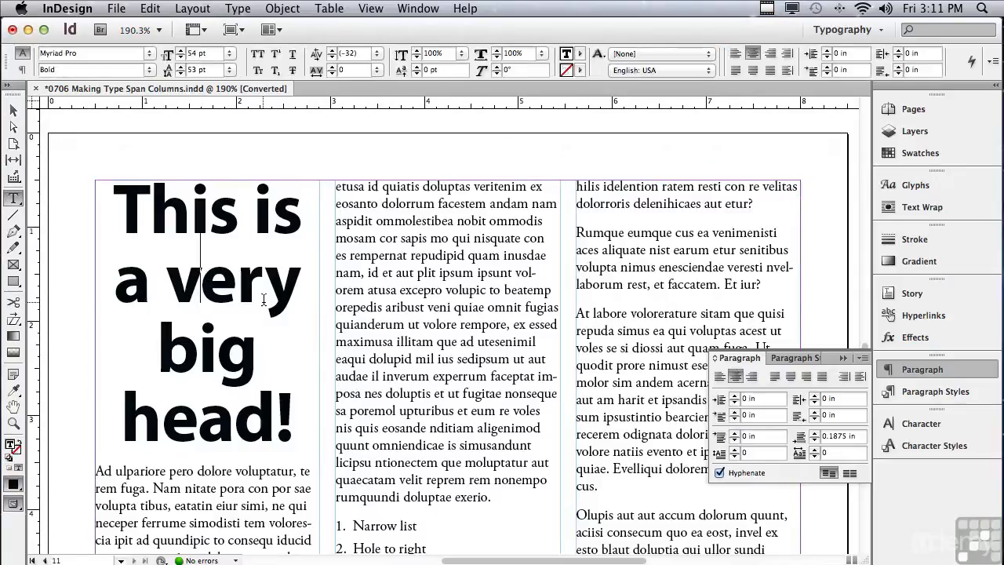
- Open the headline's Span Columns settings and set Paragraph Layout to Span Columns, checking the preview
{"action": "left_click", "coordinate": [861, 360]}
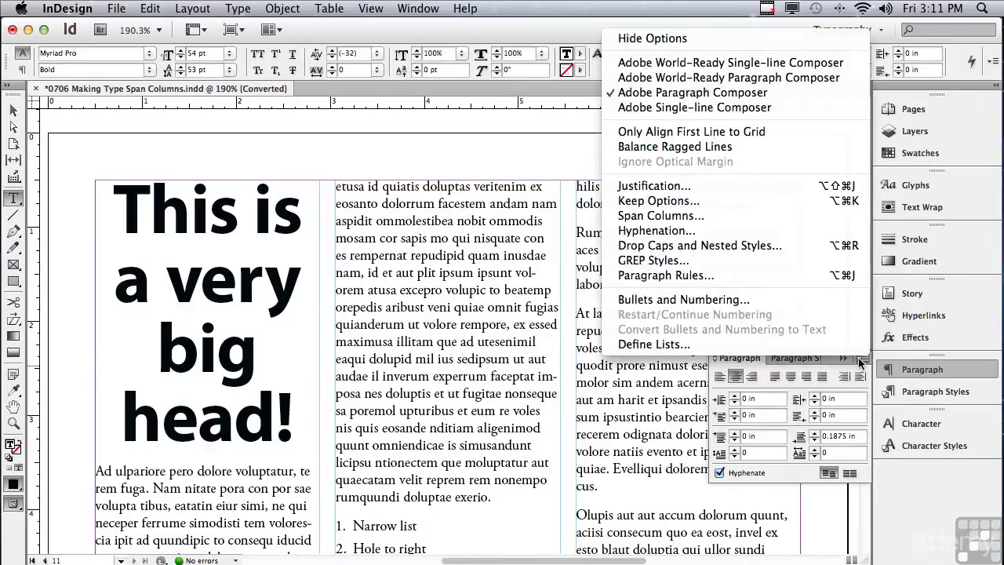
{"action": "left_click", "coordinate": [770, 223]}
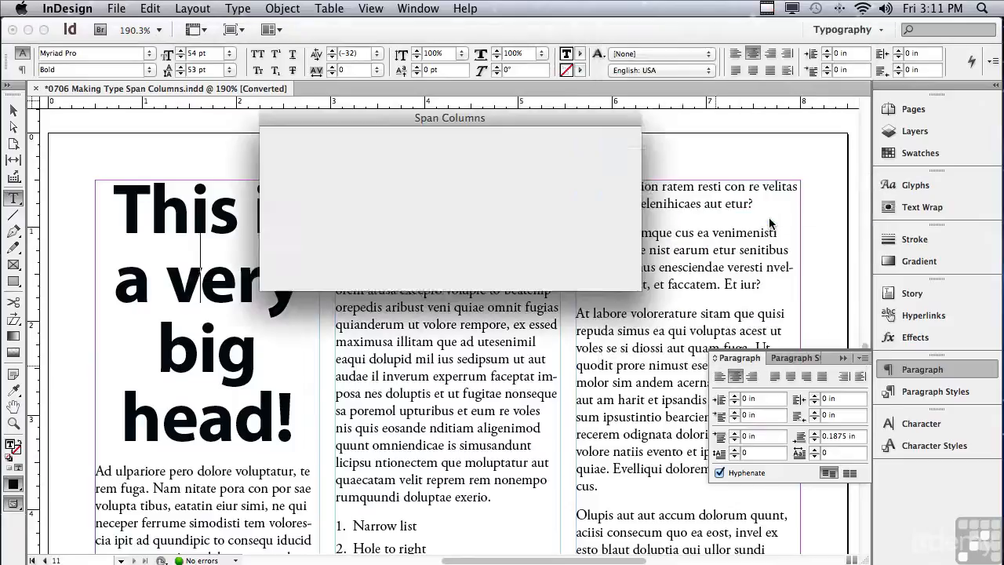
{"action": "left_click_drag", "start_coordinate": [330, 138], "coordinate": [396, 364]}
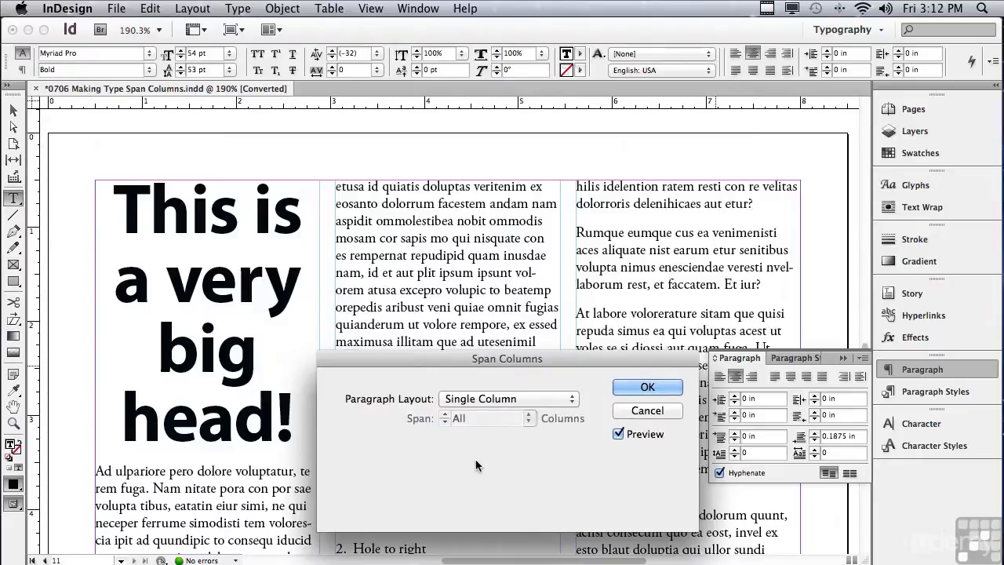
{"action": "left_click", "coordinate": [464, 399]}
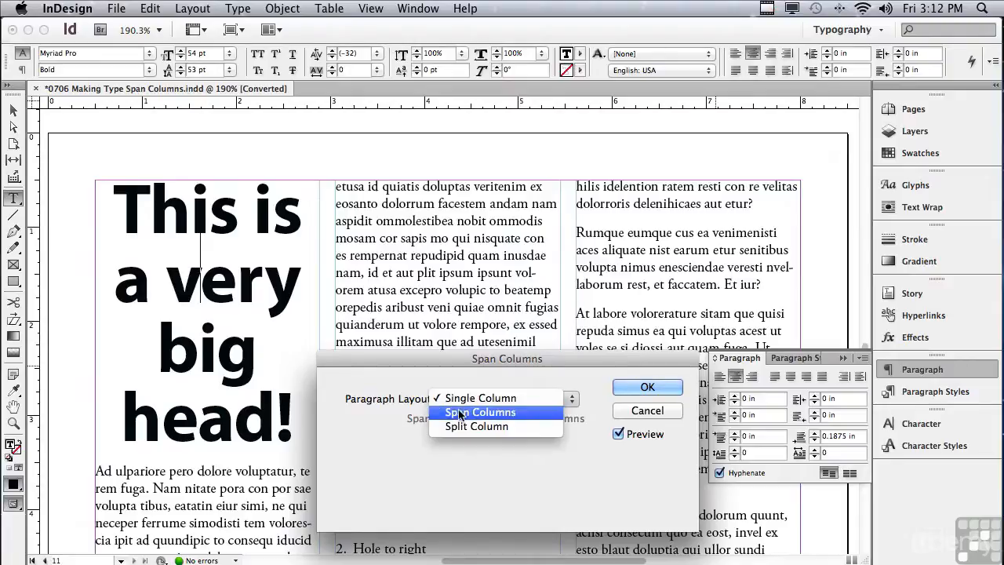
{"action": "left_click", "coordinate": [460, 413]}
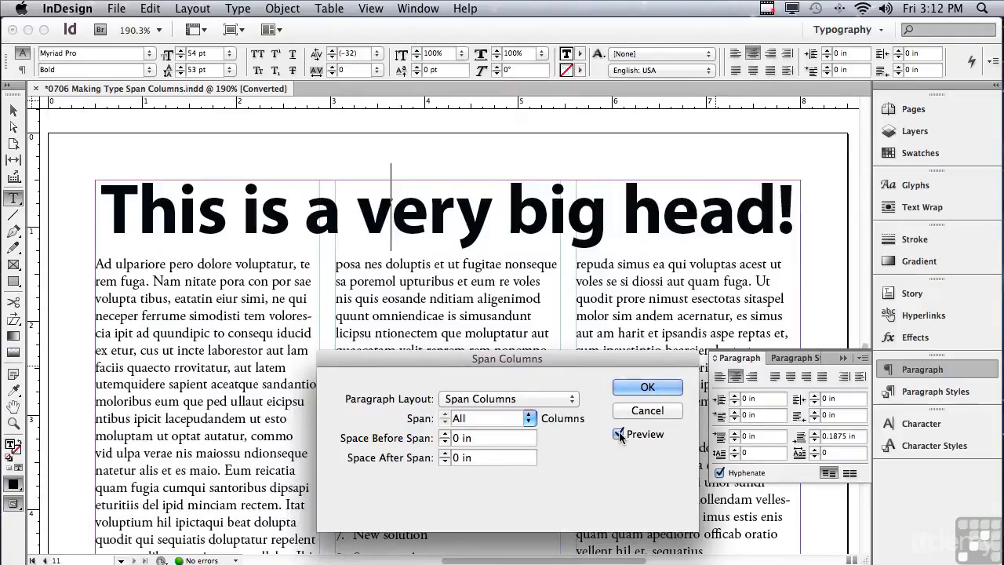
{"action": "left_click", "coordinate": [619, 433]}
{"action": "left_click", "coordinate": [619, 433]}
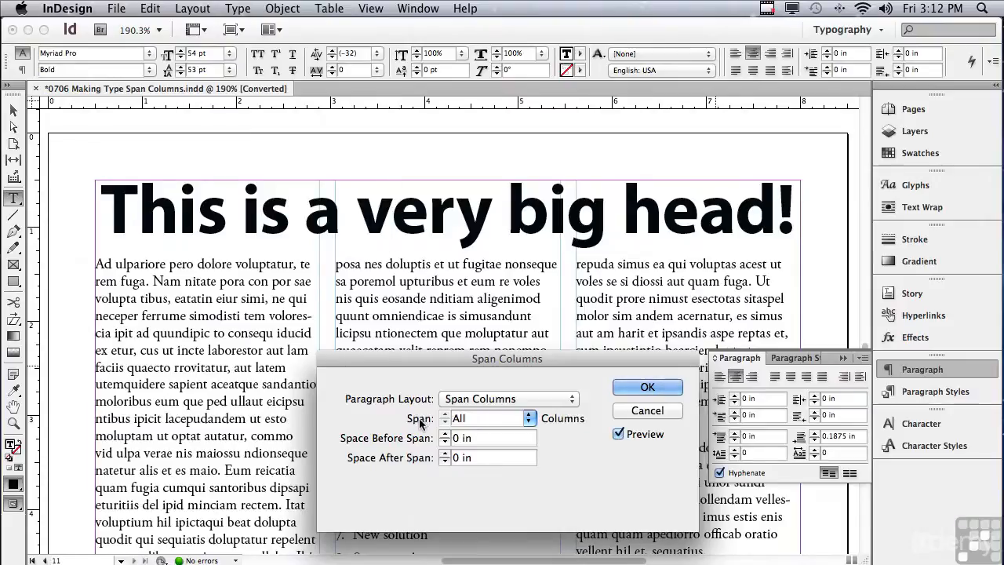
- Set the headline to span All columns with 0.25 in Space After Span, and confirm
{"action": "left_click", "coordinate": [531, 419]}
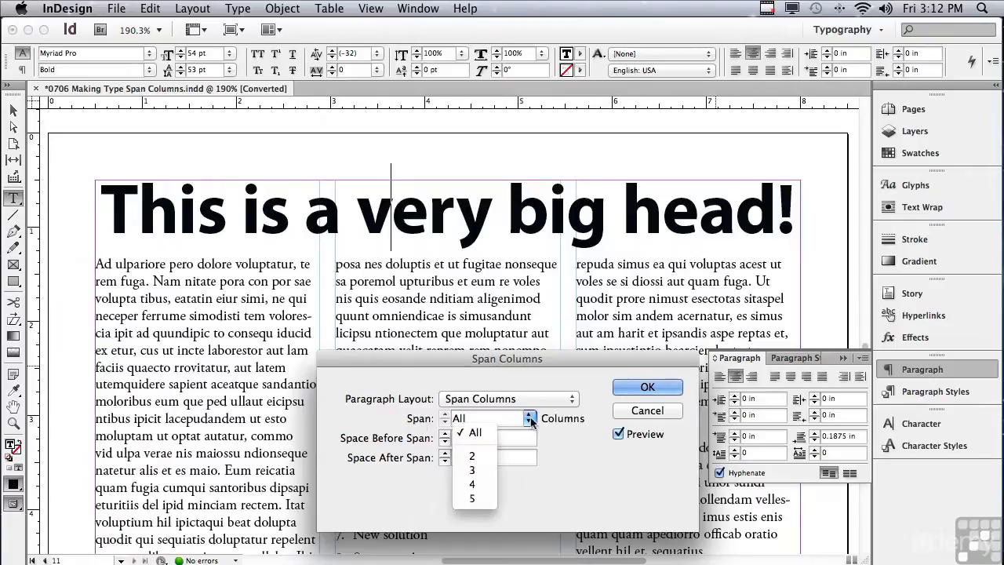
{"action": "left_click", "coordinate": [492, 458]}
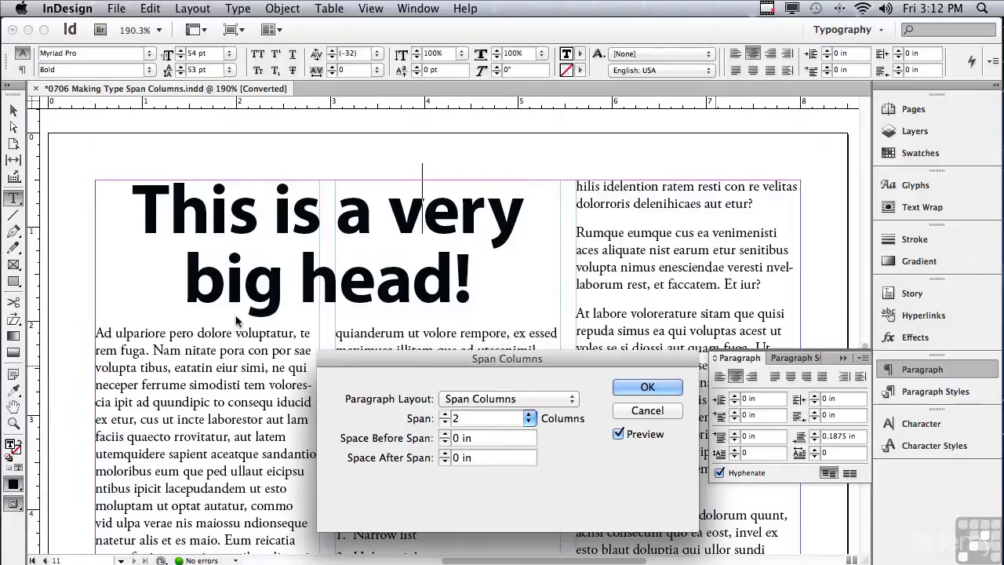
{"action": "left_click", "coordinate": [531, 419]}
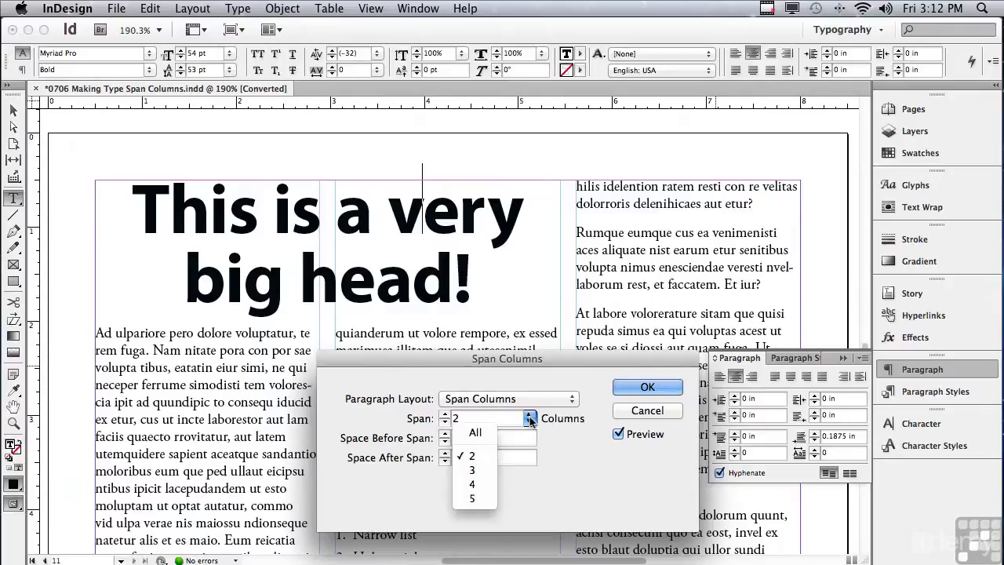
{"action": "left_click", "coordinate": [489, 433]}
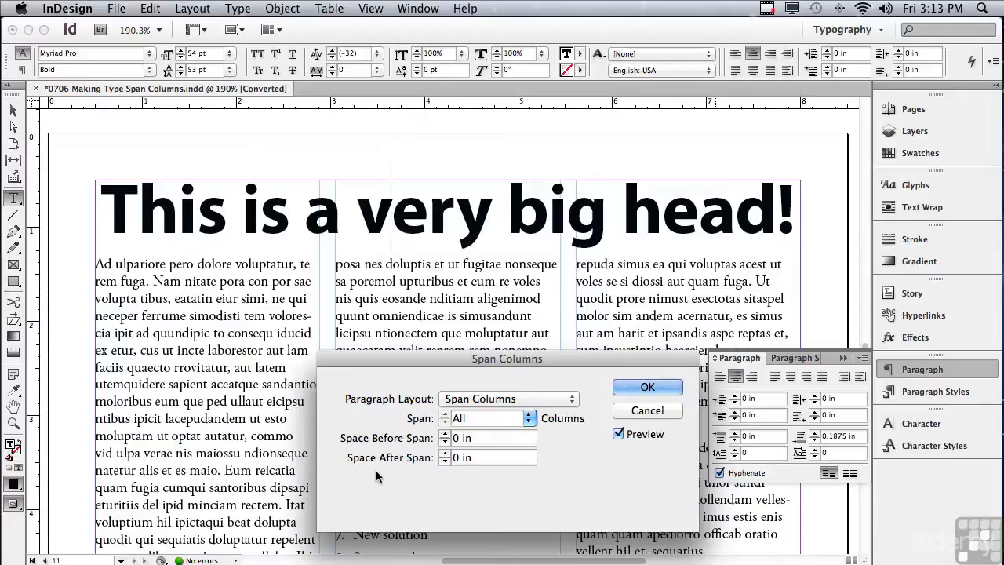
{"action": "left_click", "coordinate": [445, 453]}
{"action": "left_click", "coordinate": [444, 452]}
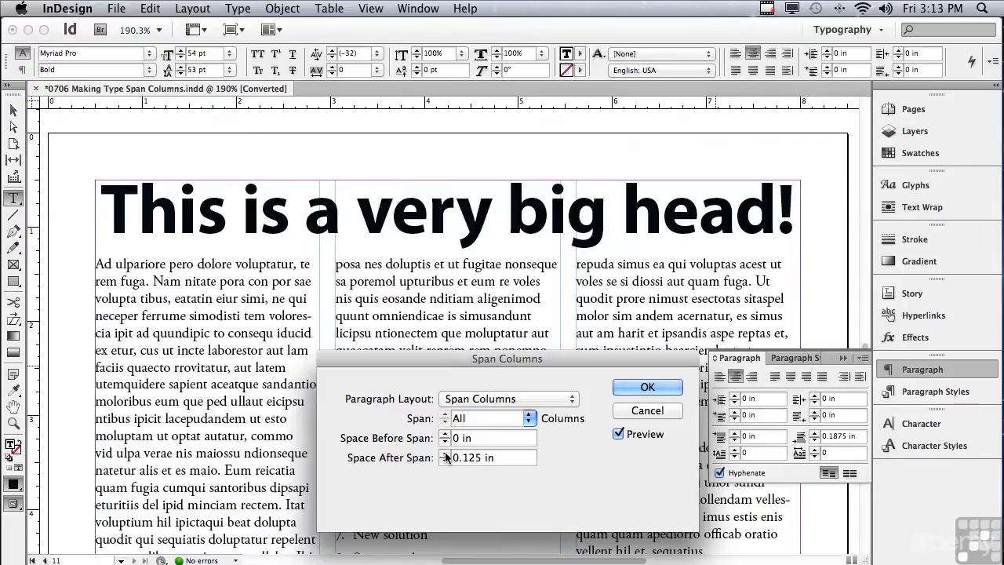
{"action": "left_click", "coordinate": [445, 452]}
{"action": "left_click", "coordinate": [445, 453]}
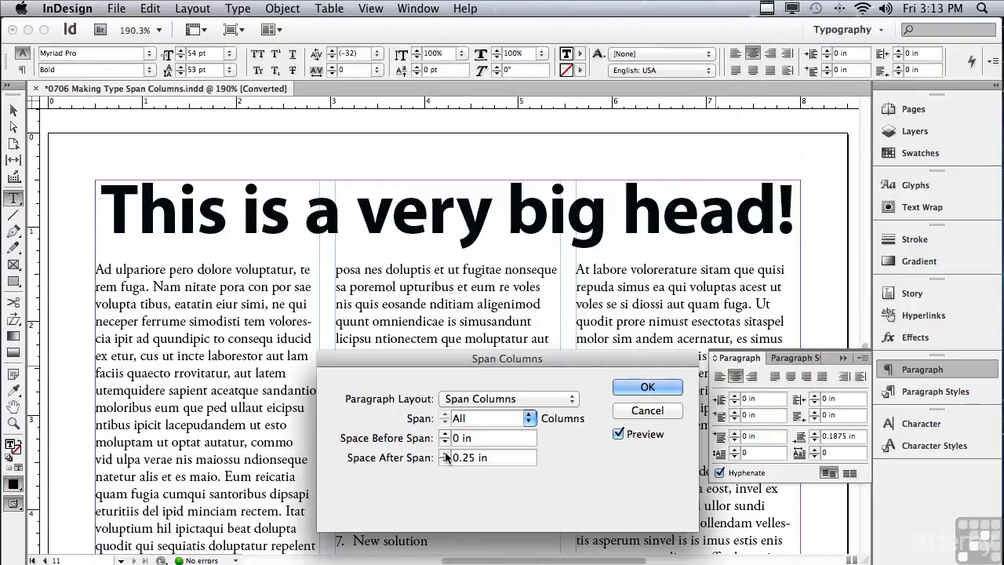
{"action": "left_click", "coordinate": [629, 389]}
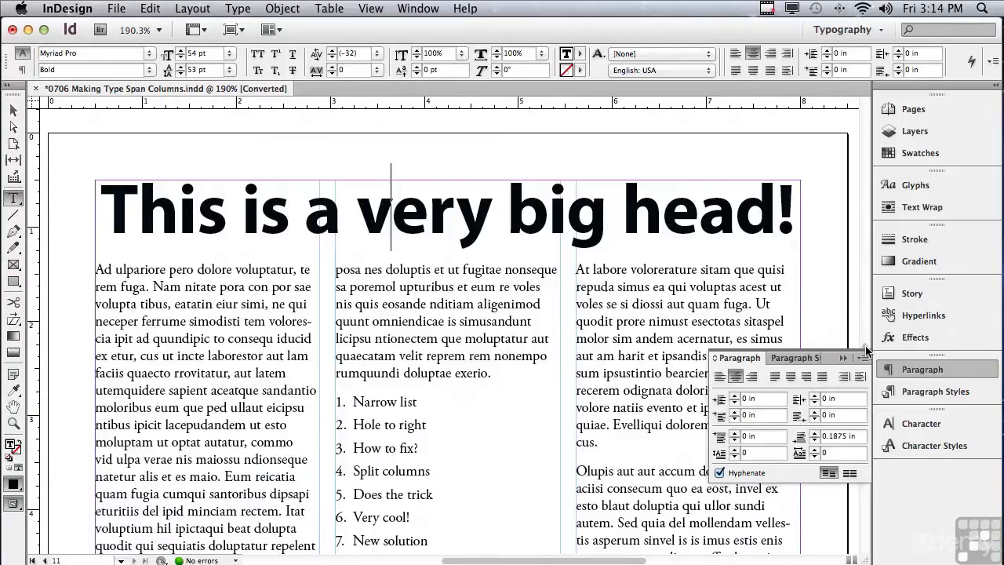
- Select the eight numbered list items from 'Narrow list' through 'Save as style'
{"action": "scroll", "coordinate": [798, 351], "scroll_direction": "down", "scroll_amount": 5}
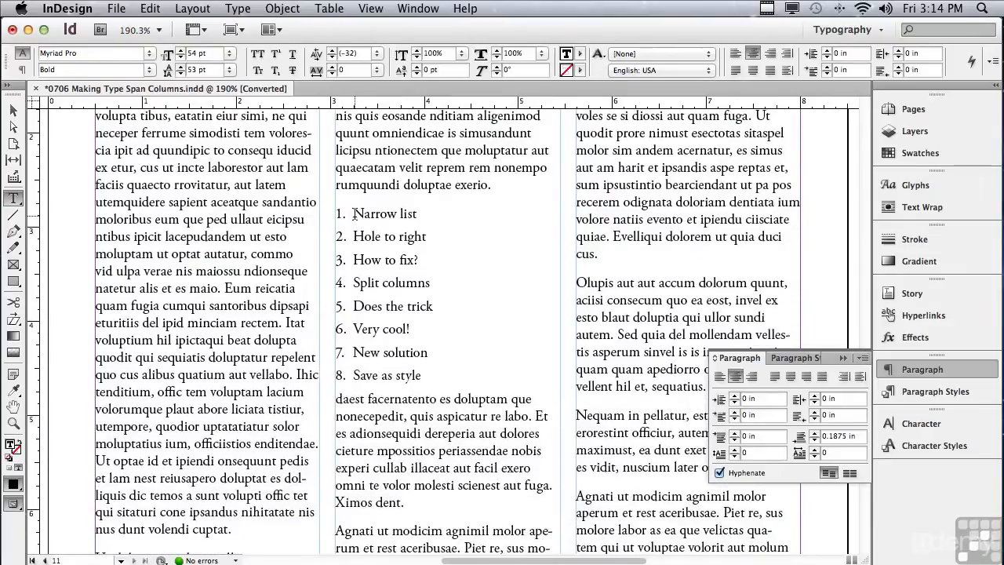
{"action": "left_click_drag", "start_coordinate": [353, 213], "coordinate": [450, 371]}
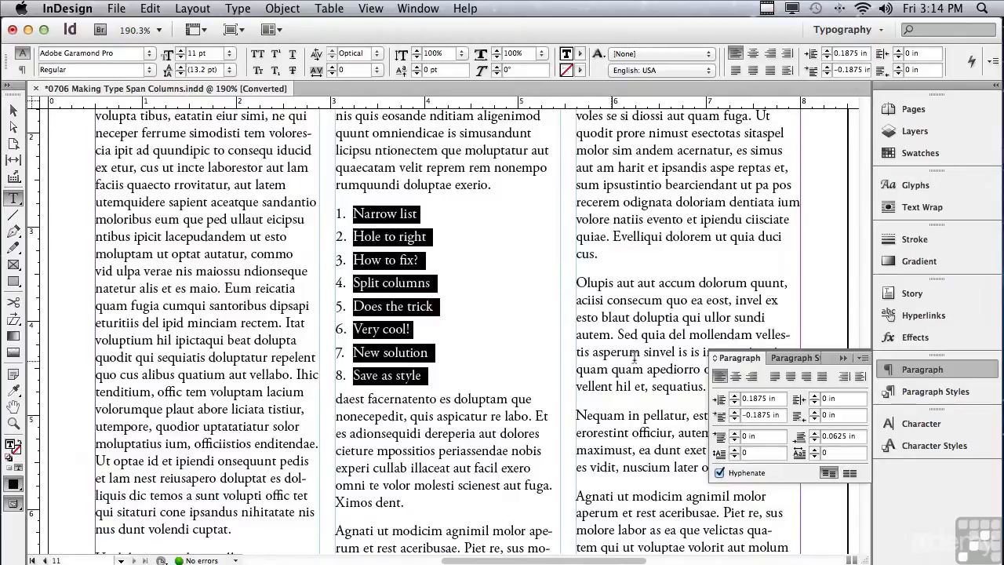
- Open the list's Span Columns settings and set Paragraph Layout to Split Column
{"action": "left_click", "coordinate": [863, 358]}
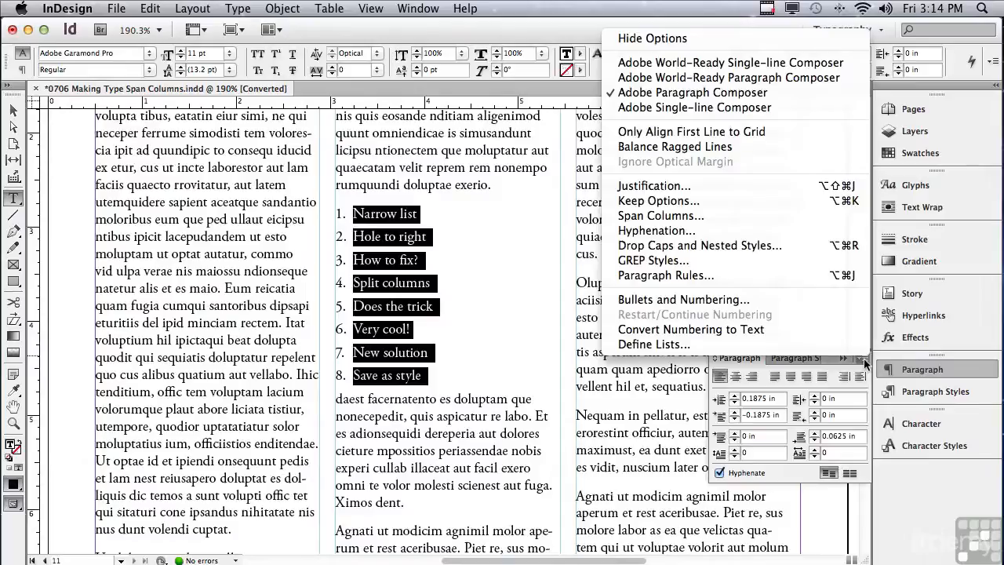
{"action": "left_click", "coordinate": [758, 216]}
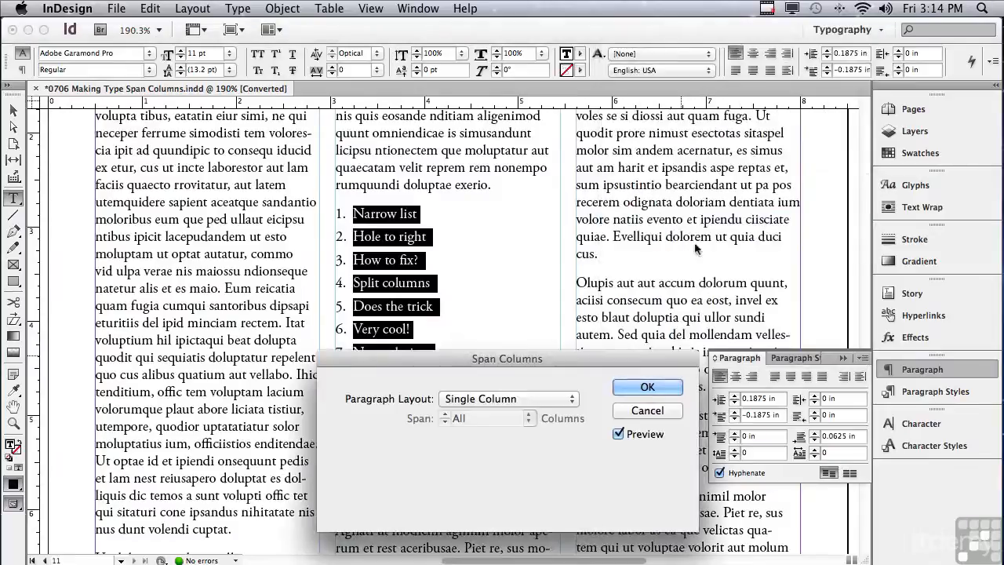
{"action": "left_click_drag", "start_coordinate": [505, 359], "coordinate": [728, 159]}
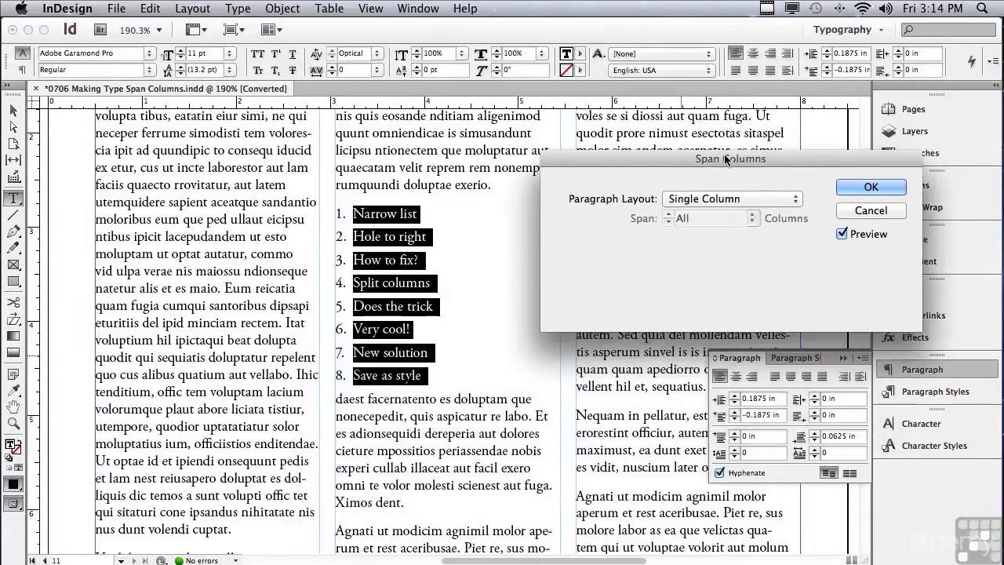
{"action": "left_click", "coordinate": [686, 206]}
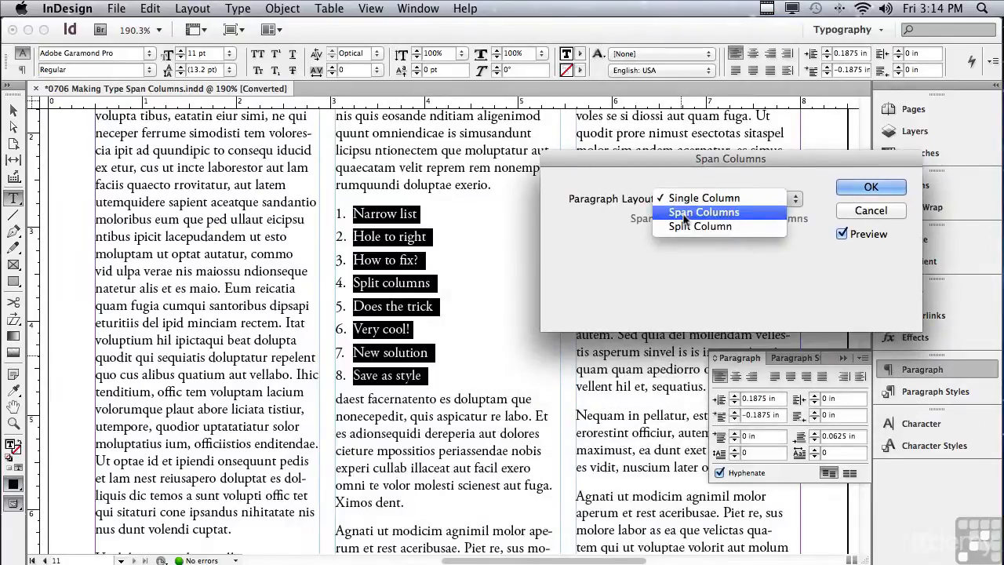
{"action": "left_click", "coordinate": [681, 229]}
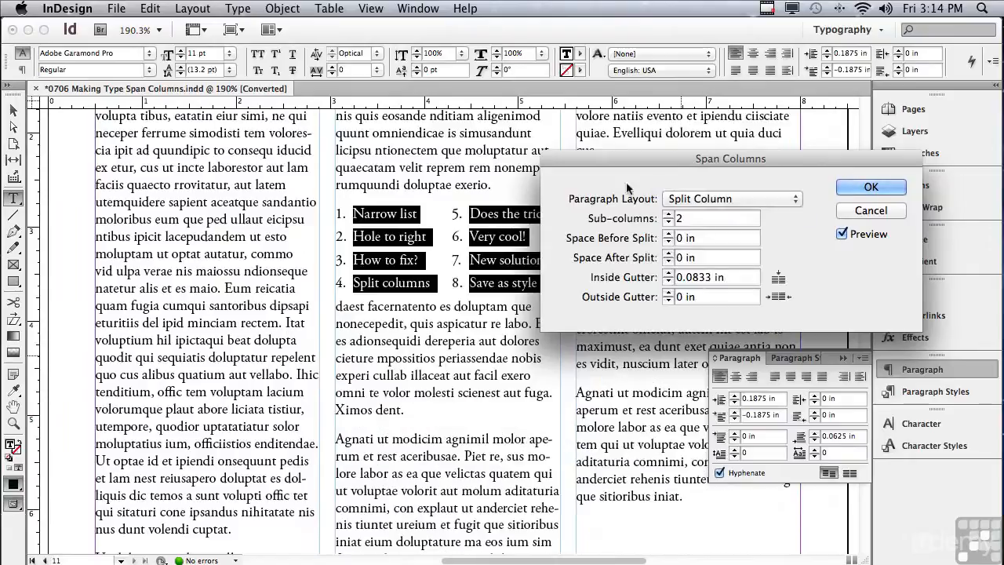
{"action": "left_click_drag", "start_coordinate": [681, 159], "coordinate": [730, 160]}
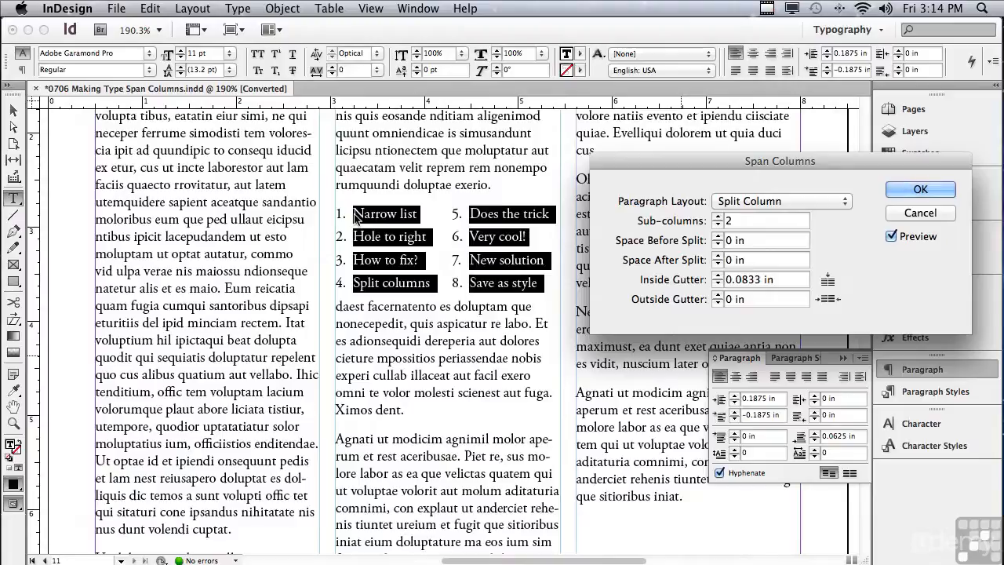
{"action": "left_click", "coordinate": [892, 236]}
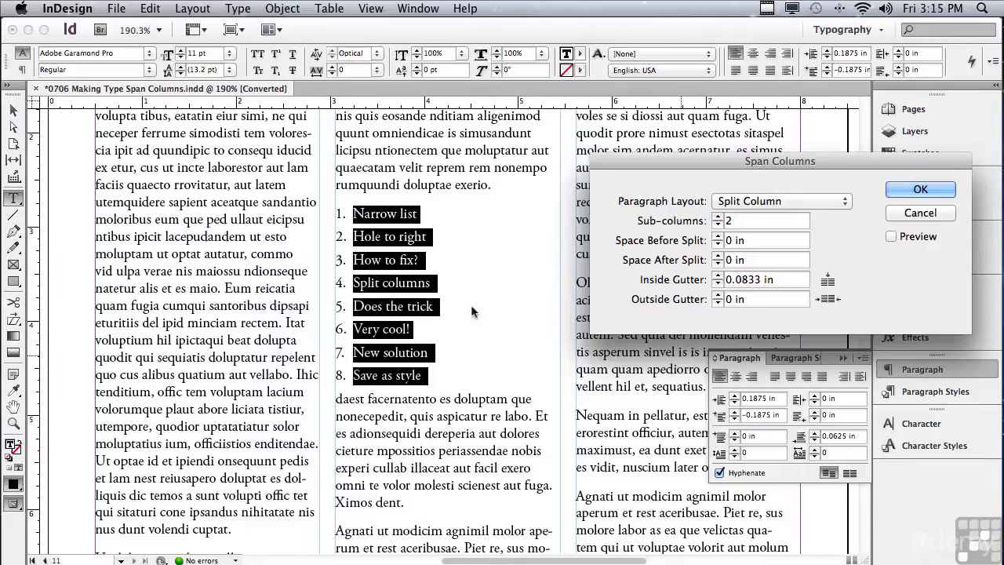
{"action": "left_click", "coordinate": [890, 236]}
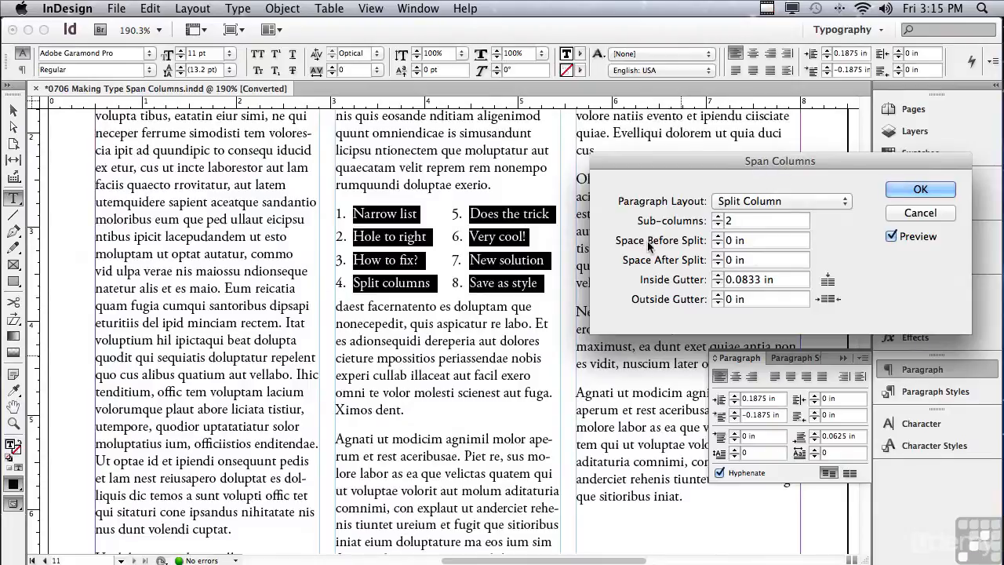
- Leave Space Before Split at 0 in and set Space After Split to 0.1875 in
{"action": "left_click", "coordinate": [718, 236]}
{"action": "left_click", "coordinate": [718, 236]}
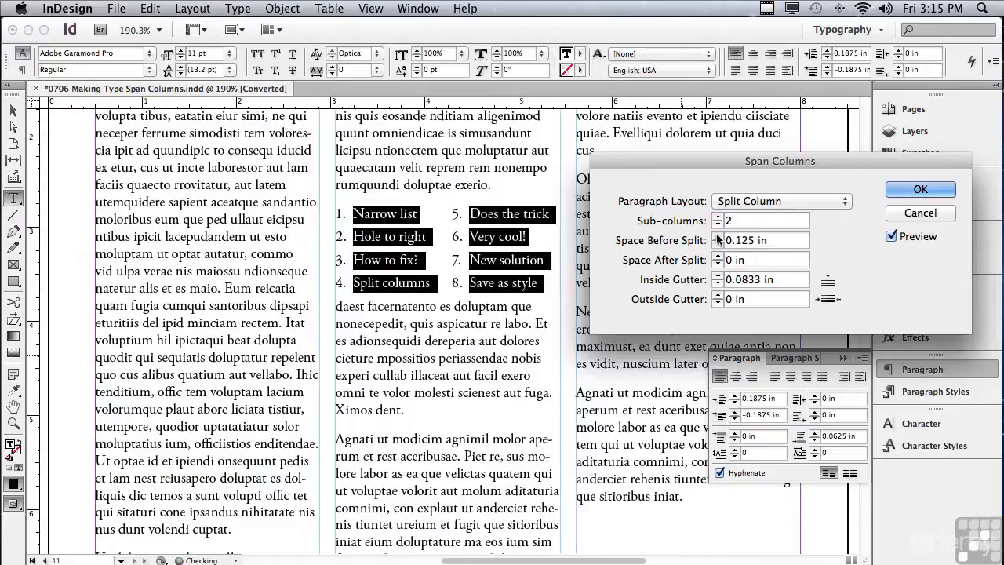
{"action": "left_click", "coordinate": [718, 236]}
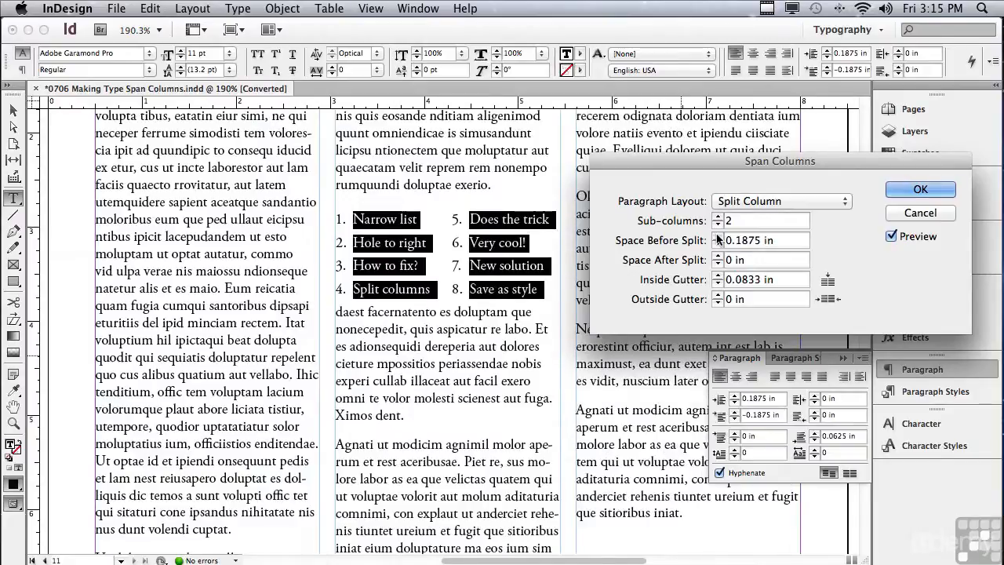
{"action": "left_click", "coordinate": [718, 247]}
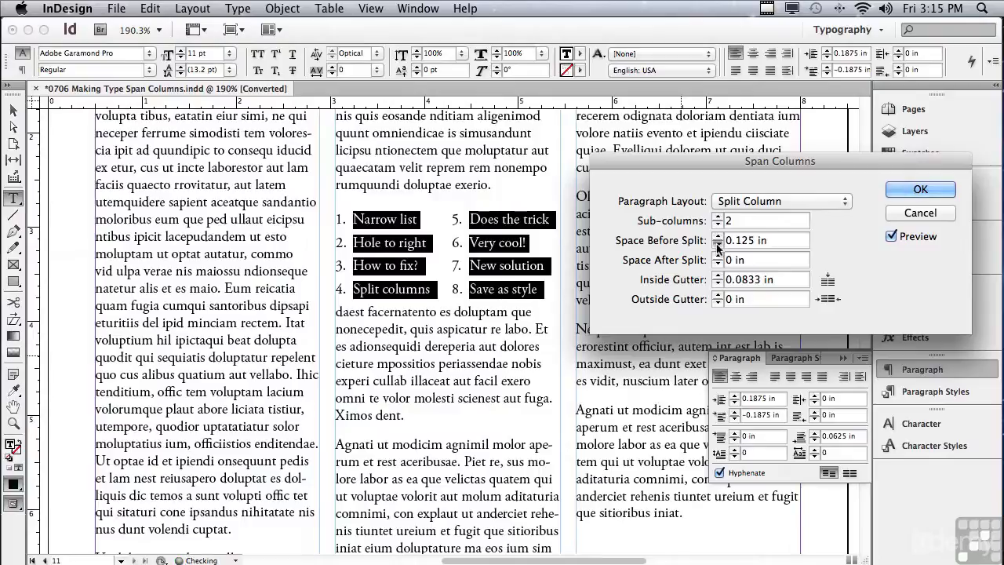
{"action": "left_click", "coordinate": [718, 247]}
{"action": "left_click", "coordinate": [718, 247]}
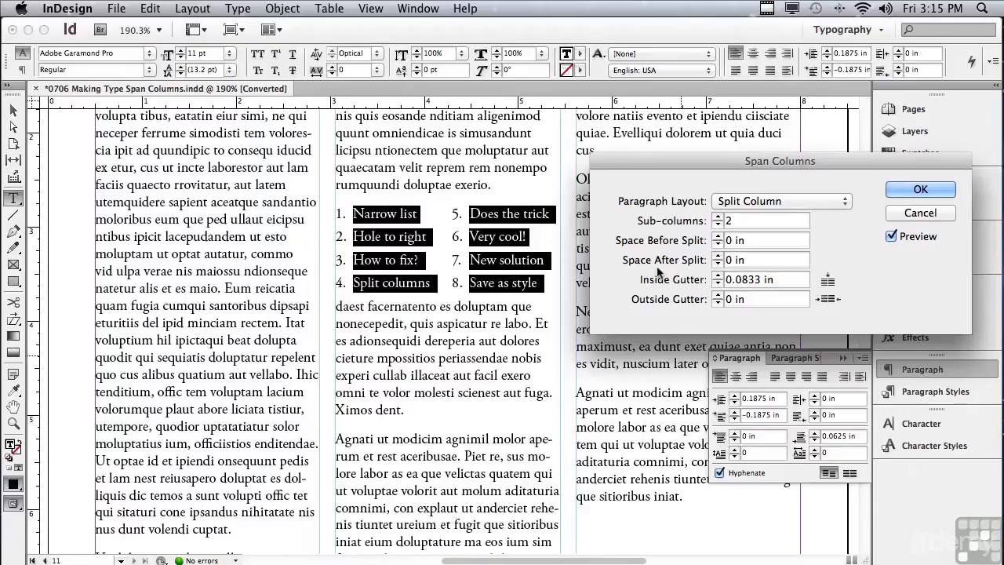
{"action": "left_click", "coordinate": [718, 256]}
{"action": "left_click", "coordinate": [718, 255]}
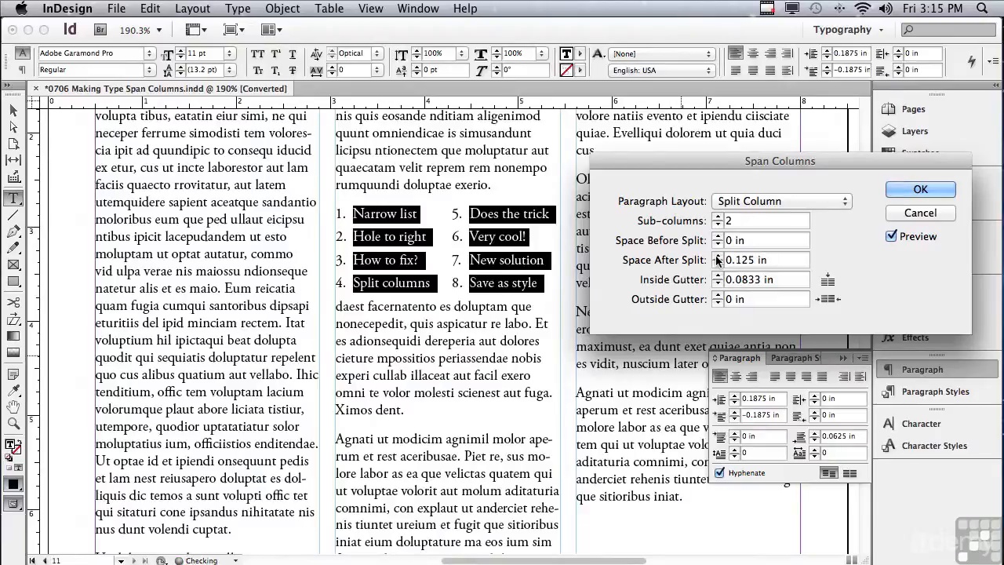
{"action": "left_click", "coordinate": [717, 256]}
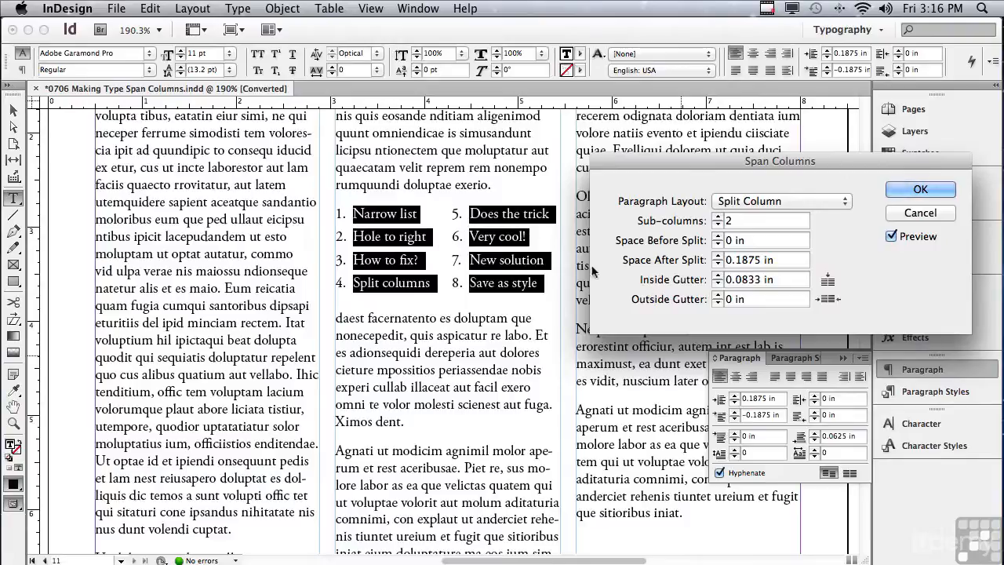
- Set Inside Gutter to 0.1875 in, keep Outside Gutter at 0 in, and apply the split
{"action": "left_click", "coordinate": [718, 275]}
{"action": "left_click", "coordinate": [717, 275]}
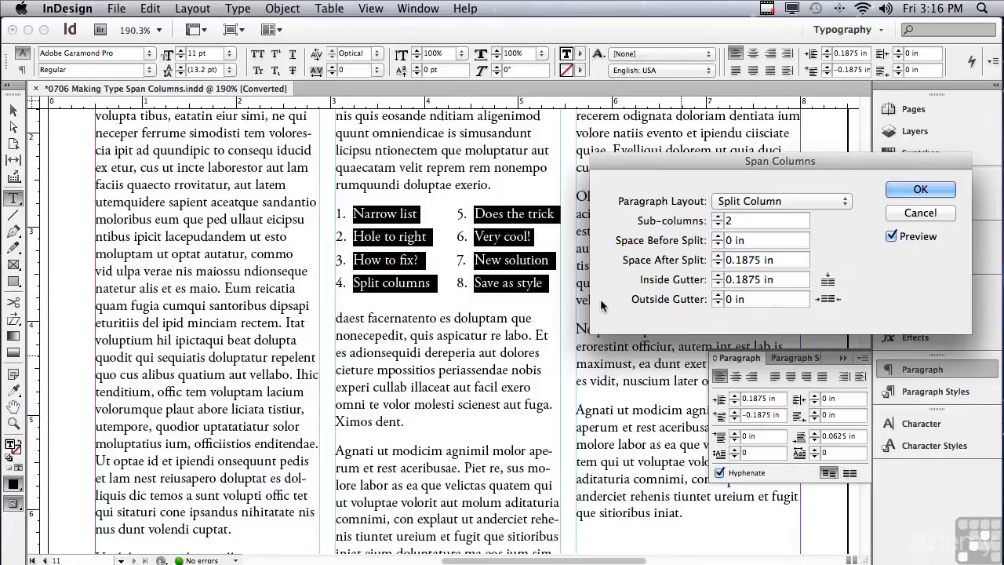
{"action": "left_click", "coordinate": [717, 296]}
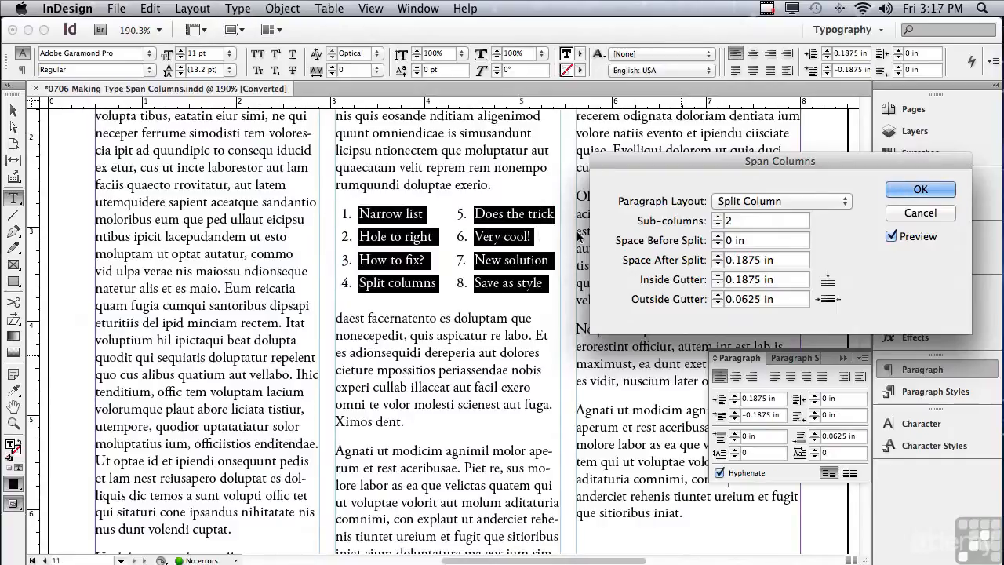
{"action": "left_click", "coordinate": [717, 303]}
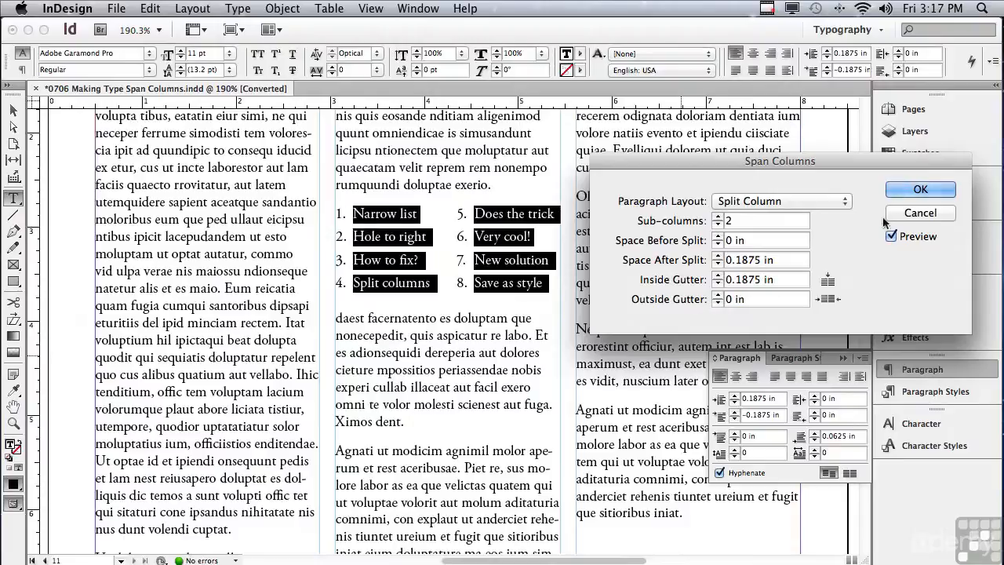
{"action": "left_click", "coordinate": [893, 190]}
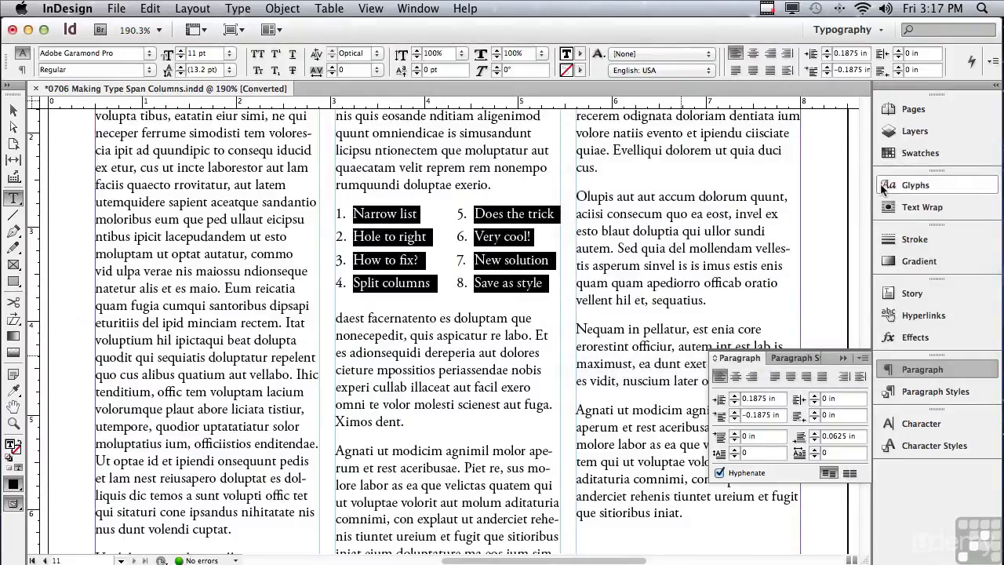